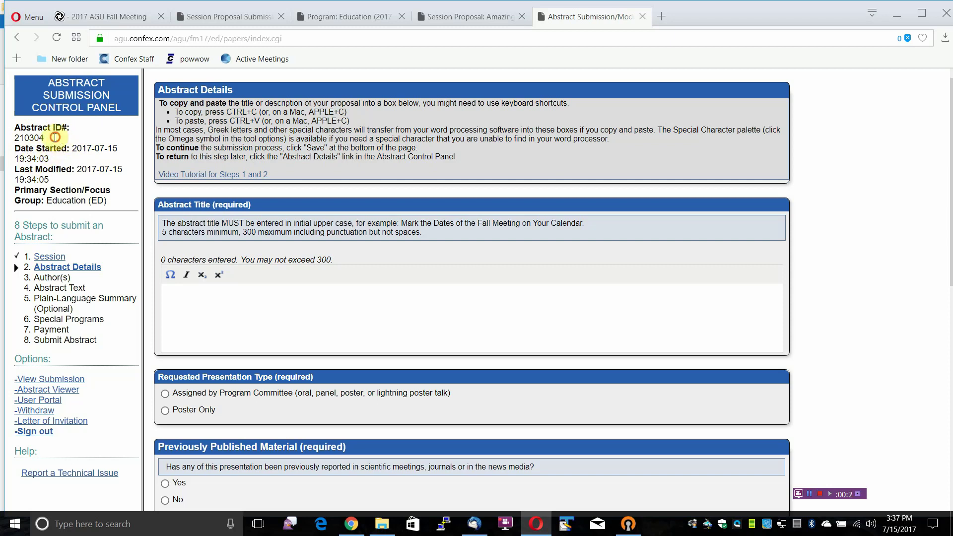
# Step: Review the abstract ID, Education section group and the title punctuation rule by highlighting them
pyautogui.moveTo(51, 137); pyautogui.dragTo(14, 139)
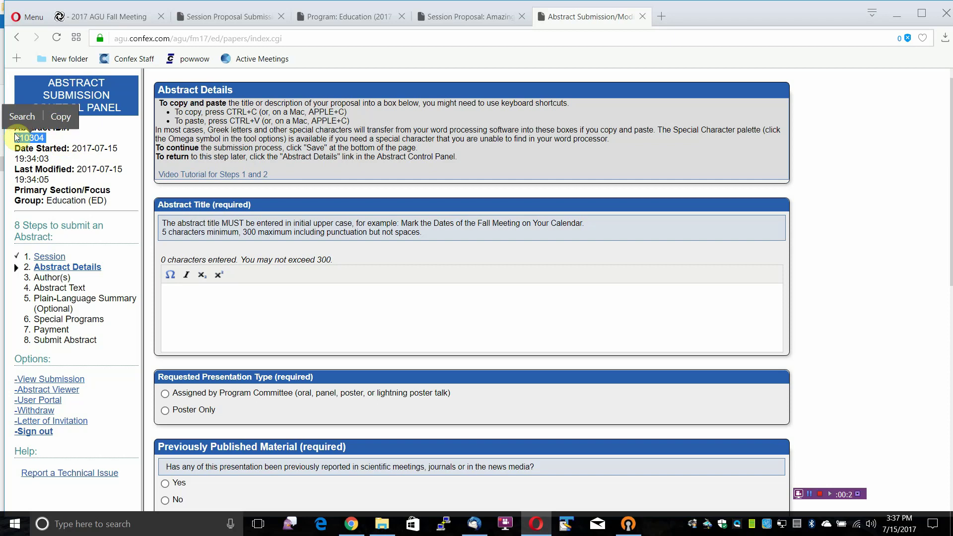
pyautogui.click(84, 199)
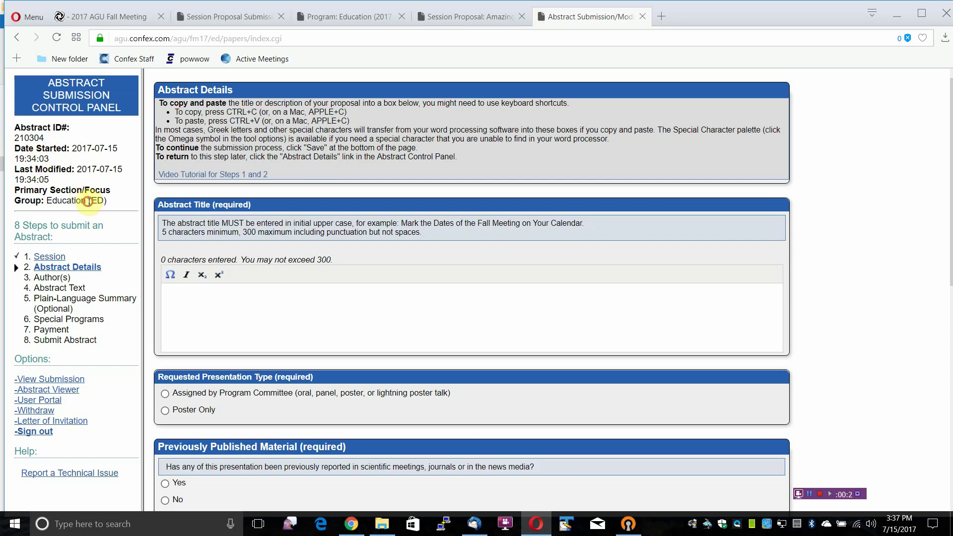
pyautogui.moveTo(87, 201); pyautogui.dragTo(46, 200)
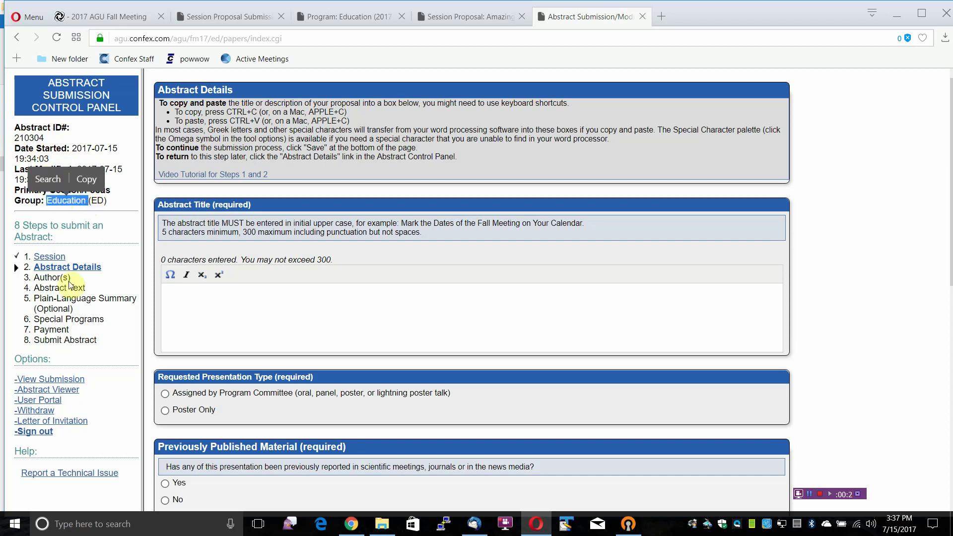
pyautogui.click(113, 252)
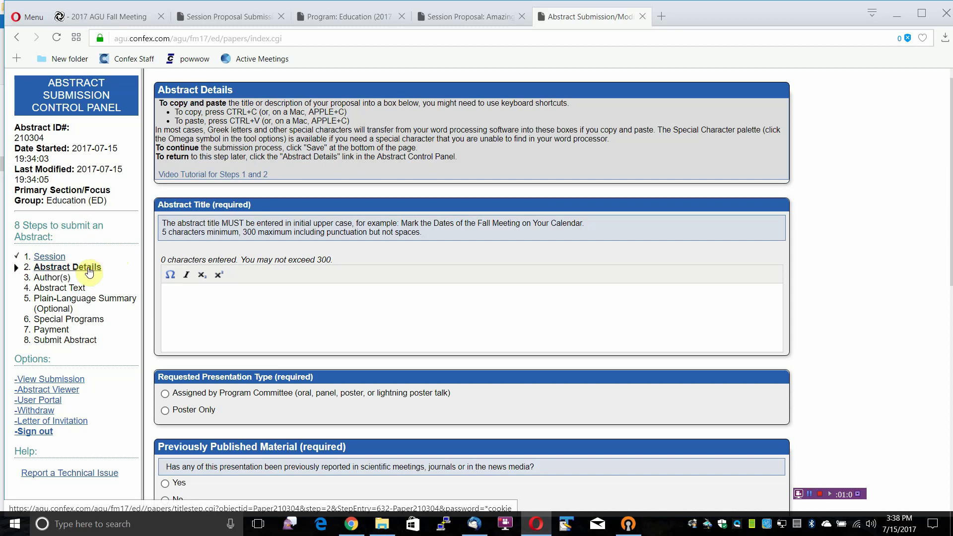
pyautogui.click(237, 307)
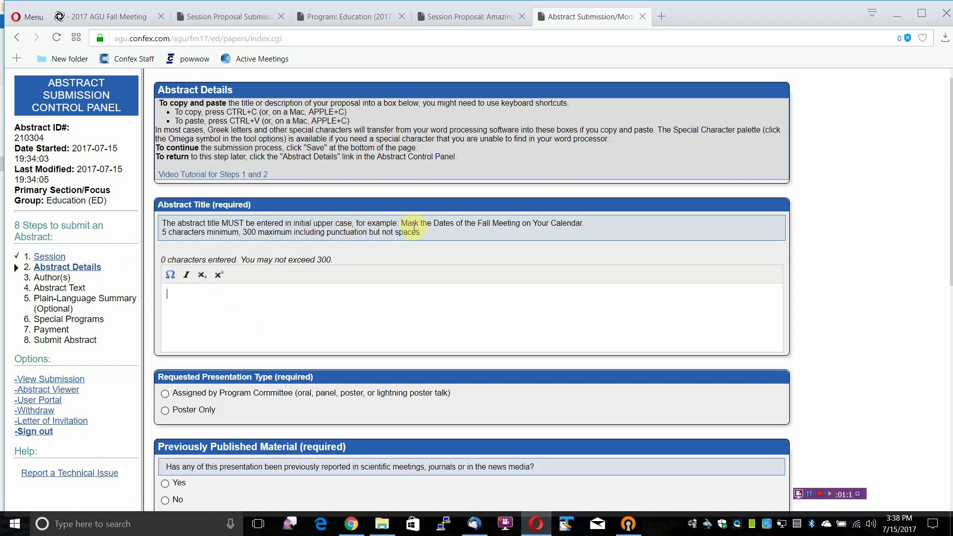
pyautogui.moveTo(421, 232); pyautogui.dragTo(326, 235)
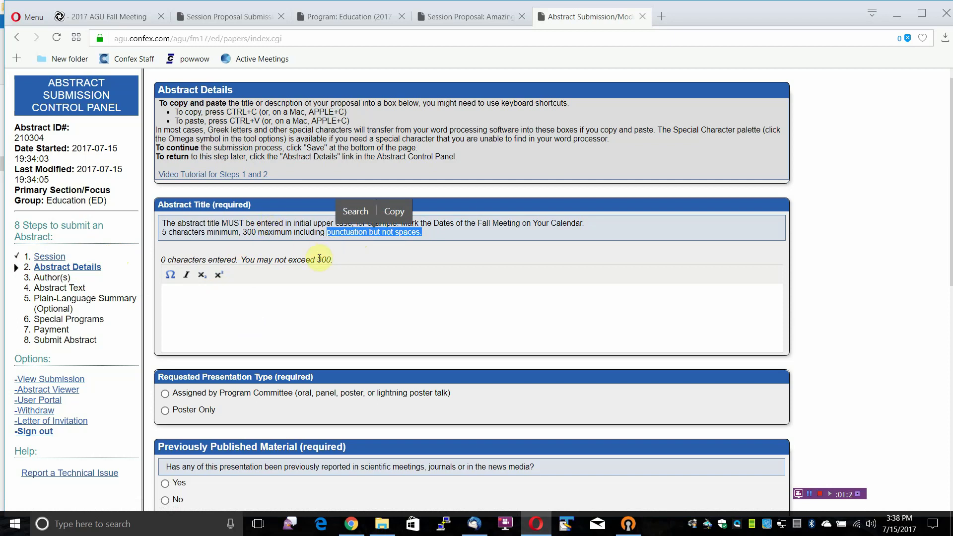
pyautogui.click(362, 294)
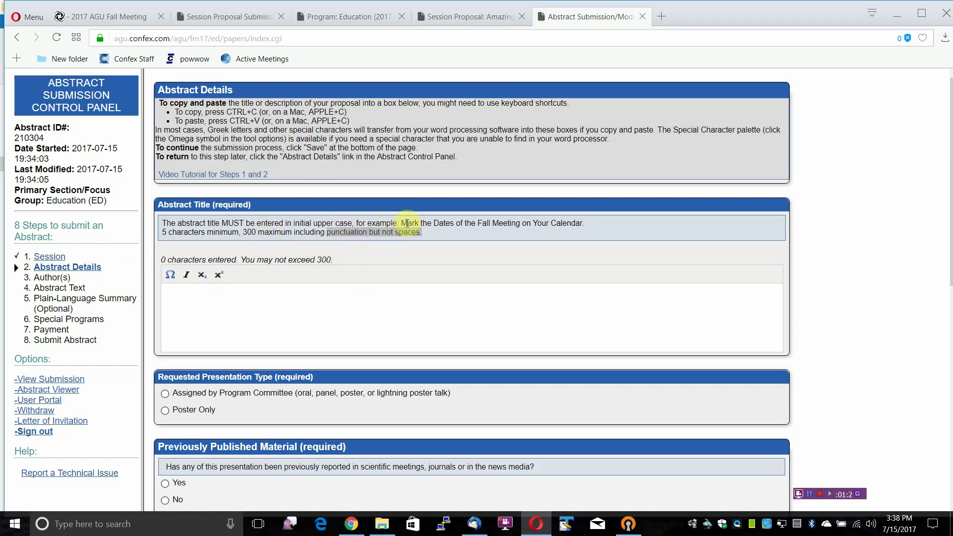
# Step: Enter the title 'Testing Testing' and append the special character È
pyautogui.click(367, 305)
pyautogui.write('Testing Testing')
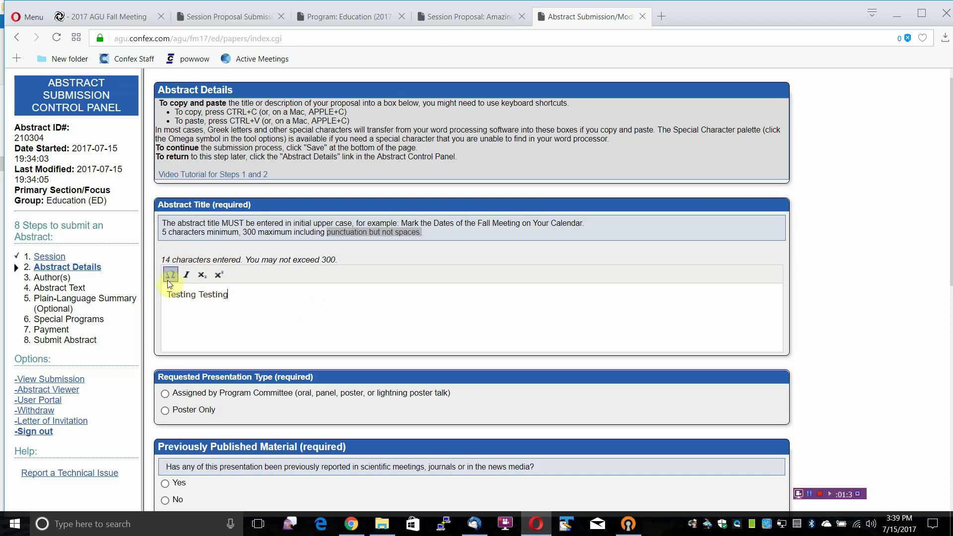
pyautogui.click(170, 276)
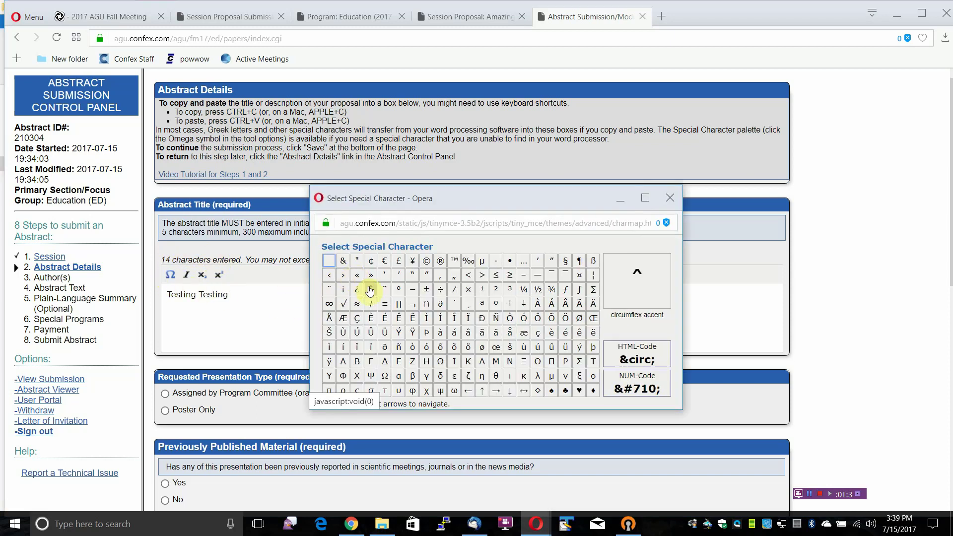
pyautogui.click(371, 318)
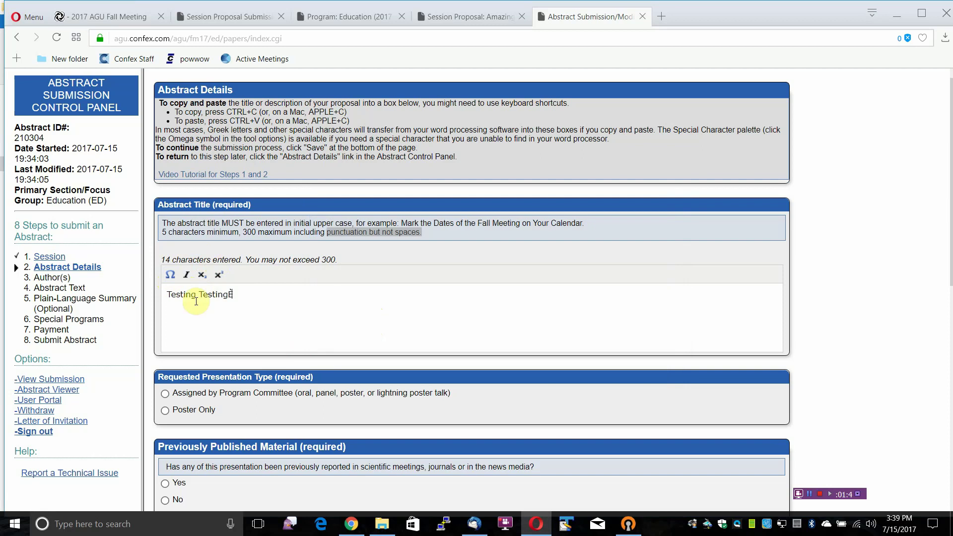
# Step: Italicize the first 'Testing' and add a trailing 2 formatted as subscript
pyautogui.doubleClick(181, 294)
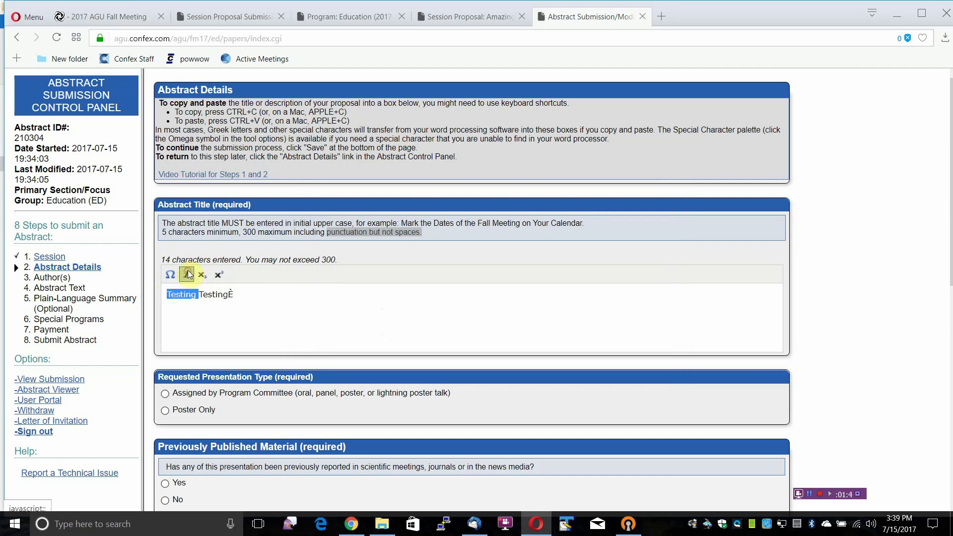
pyautogui.click(187, 275)
pyautogui.click(227, 312)
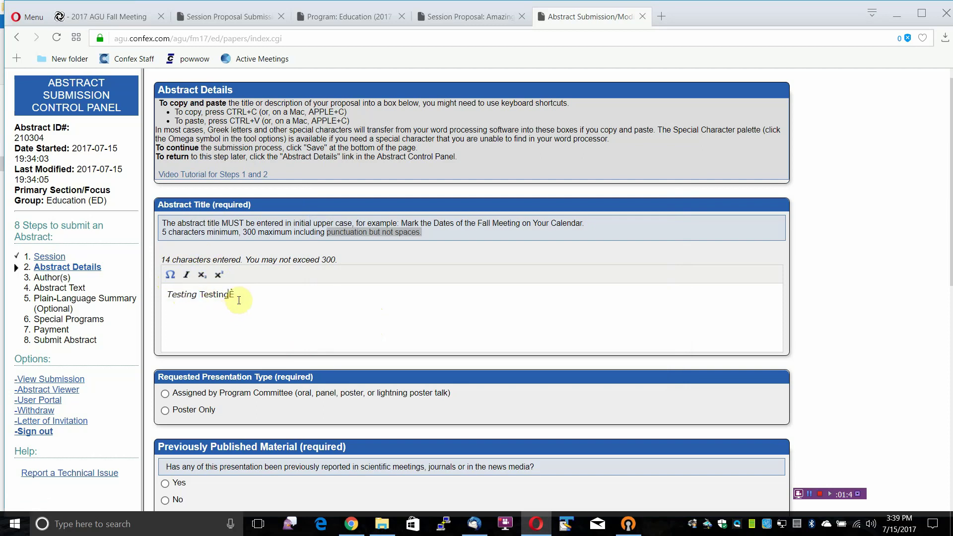
pyautogui.click(239, 297)
pyautogui.write('2')
pyautogui.doubleClick(239, 297)
pyautogui.click(219, 275)
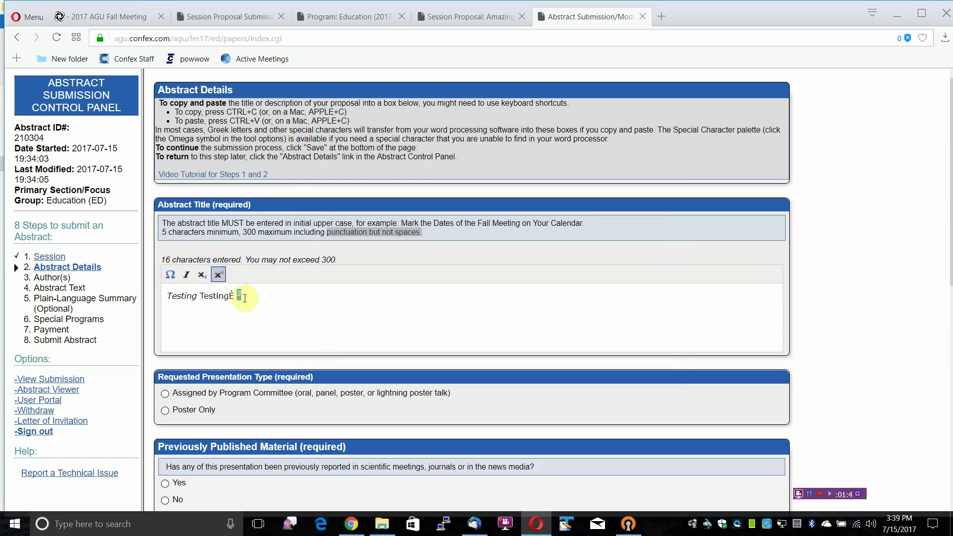
pyautogui.click(202, 274)
# Step: Choose Poster Only as the presentation type
pyautogui.scroll(-1, 243, 310)
pyautogui.scroll(-2, 243, 310)
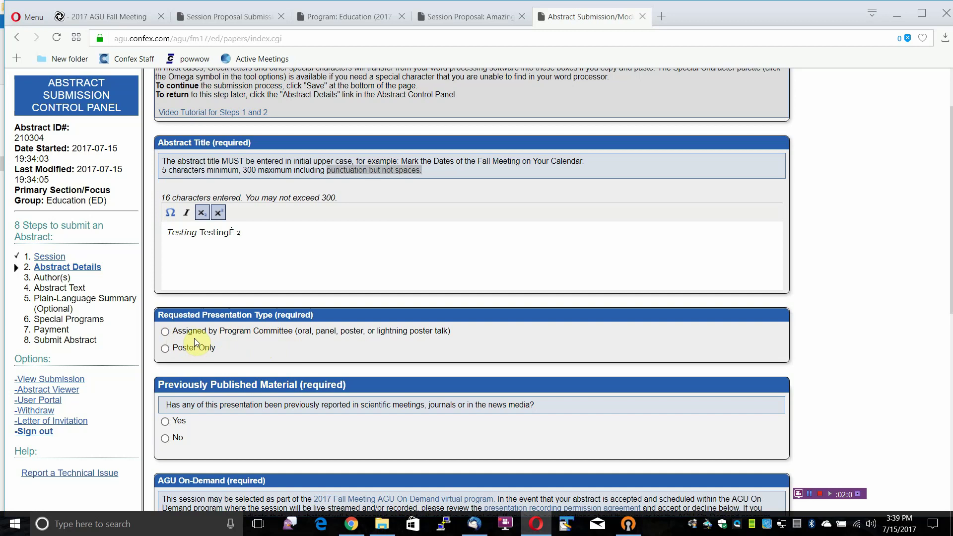
pyautogui.click(165, 348)
# Step: Answer No to Previously Published Material
pyautogui.scroll(-3, 290, 328)
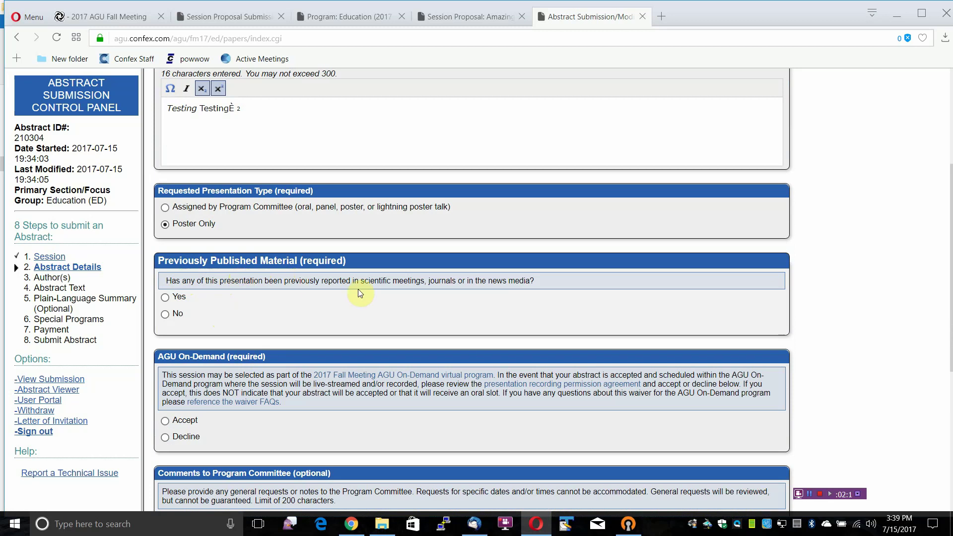
pyautogui.click(165, 297)
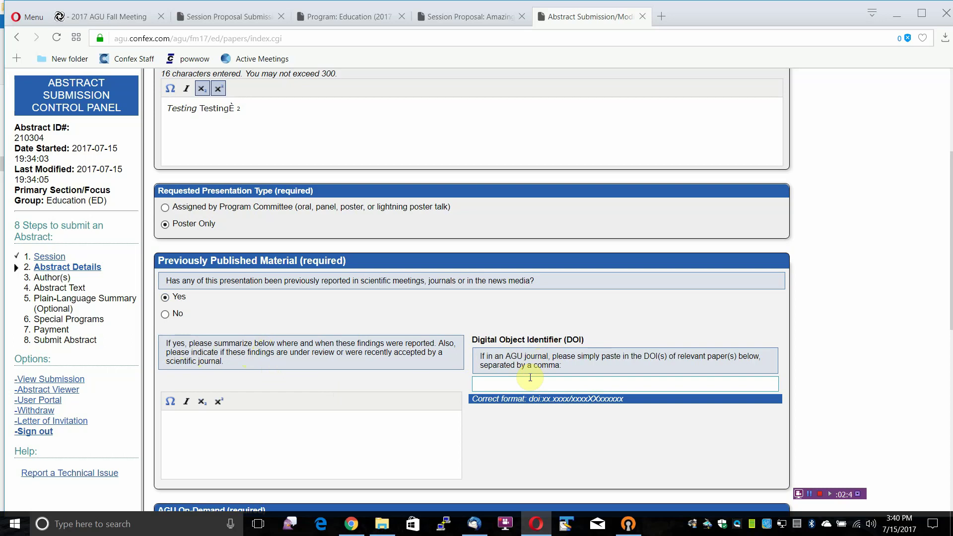
pyautogui.click(172, 316)
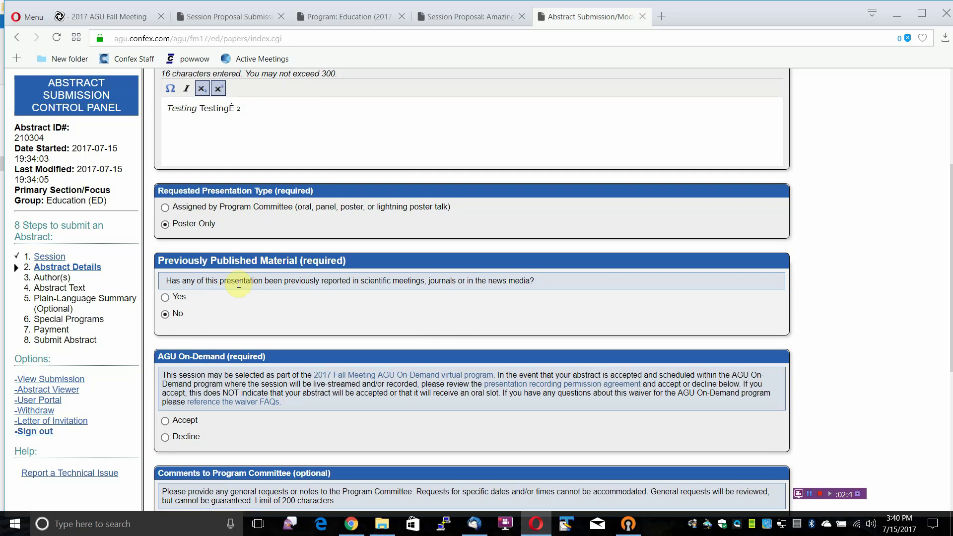
# Step: Back on the Abstract Submission tab, set the AGU On-Demand option to Decline
pyautogui.scroll(-3, 246, 312)
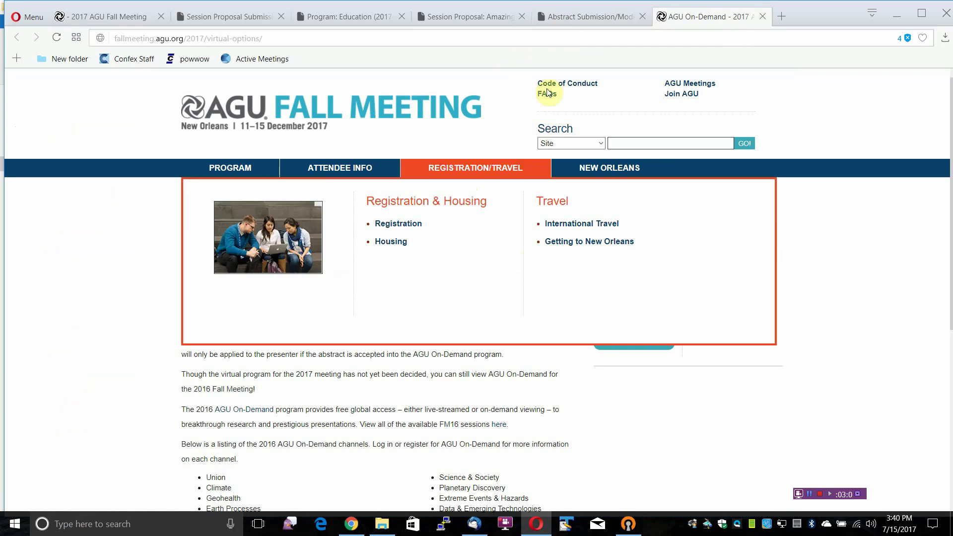
pyautogui.click(560, 18)
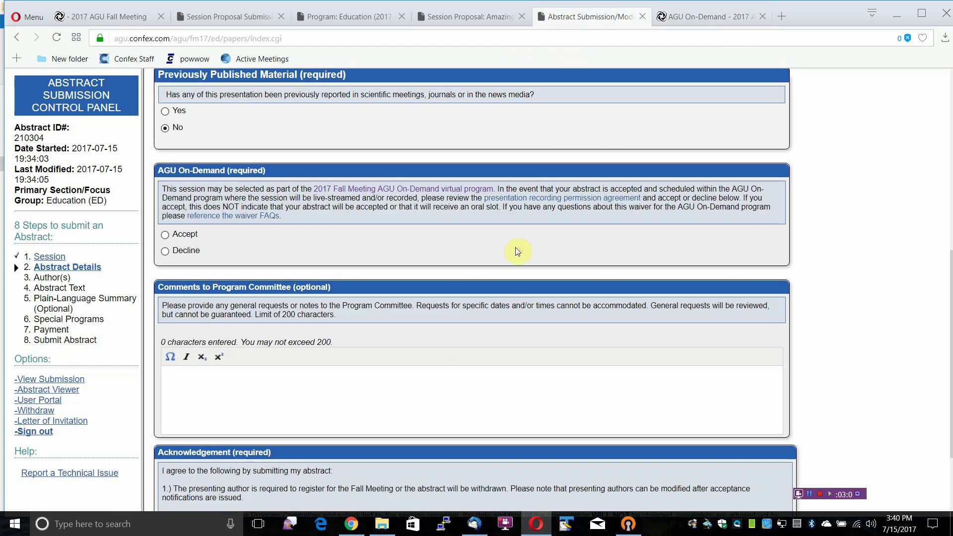
pyautogui.moveTo(517, 249)
pyautogui.moveTo(184, 243)
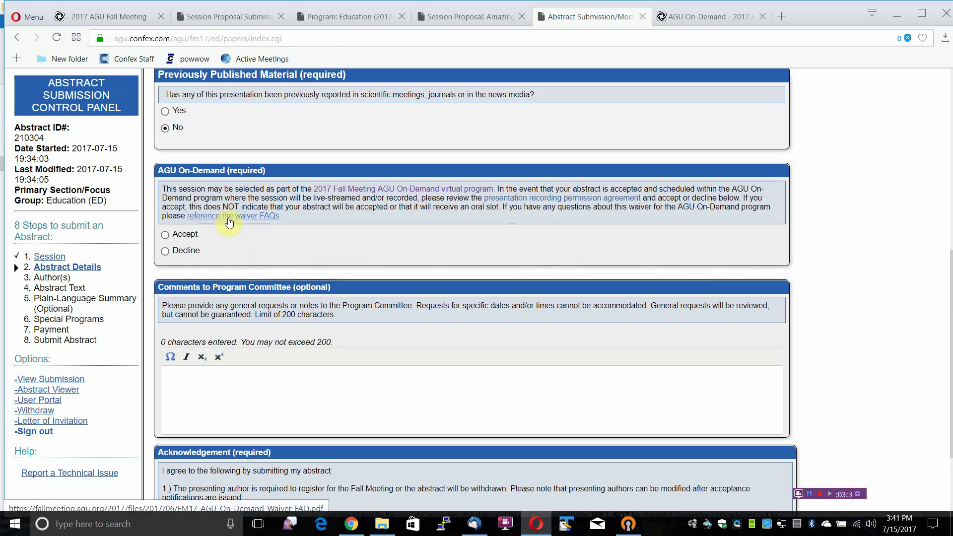
pyautogui.click(165, 250)
pyautogui.scroll(-1, 240, 362)
pyautogui.scroll(-1, 241, 367)
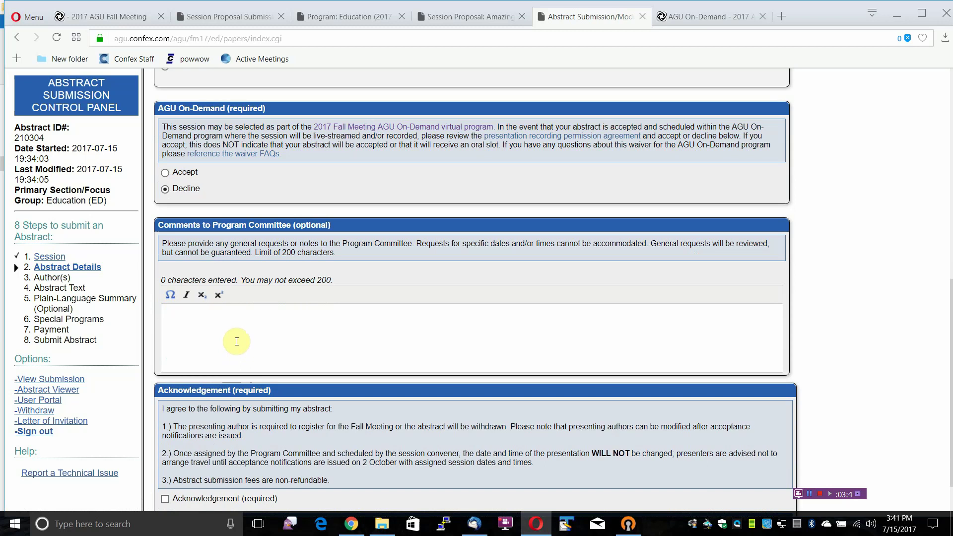
pyautogui.scroll(-1, 239, 343)
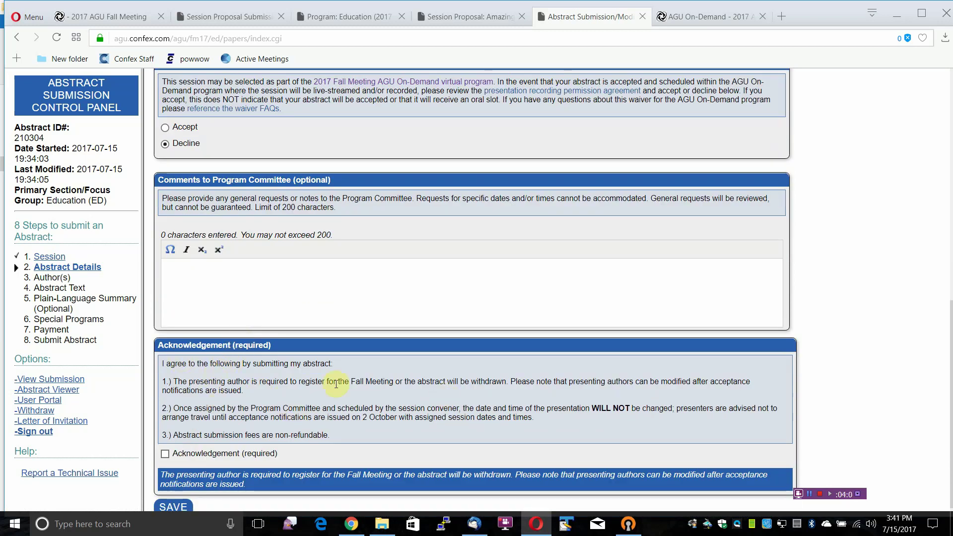
# Step: Check the Acknowledgement (required) box, review the non-refundable fees statement, and save the details
pyautogui.click(166, 454)
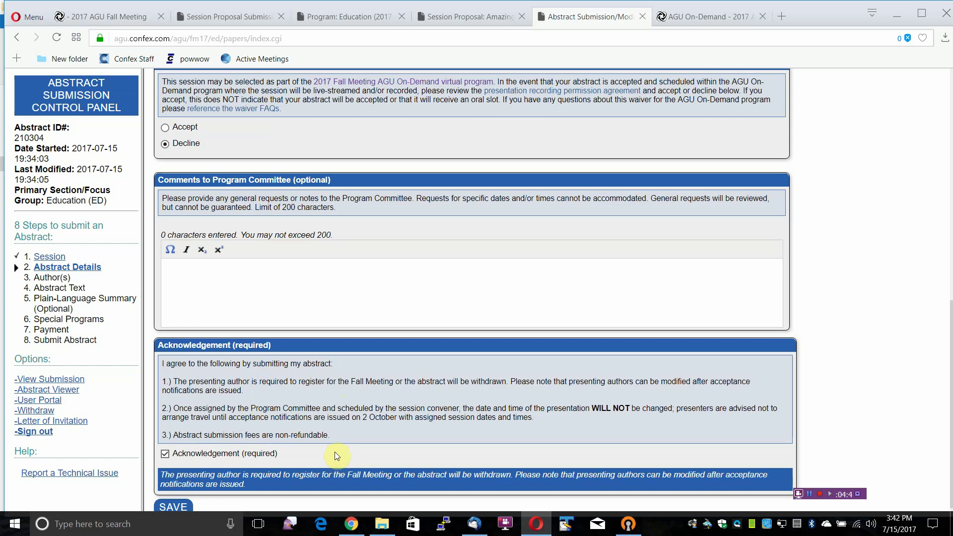
pyautogui.moveTo(331, 435); pyautogui.dragTo(173, 436)
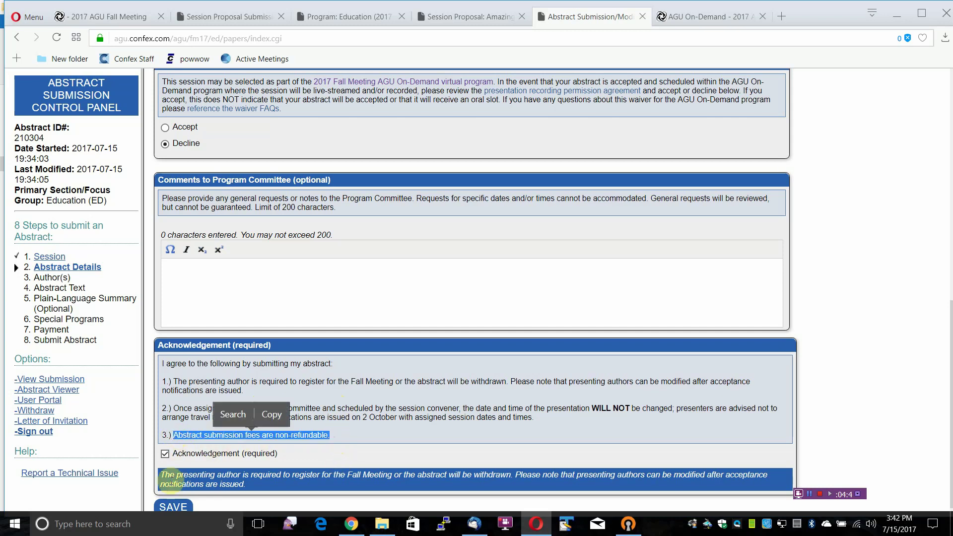
pyautogui.click(169, 465)
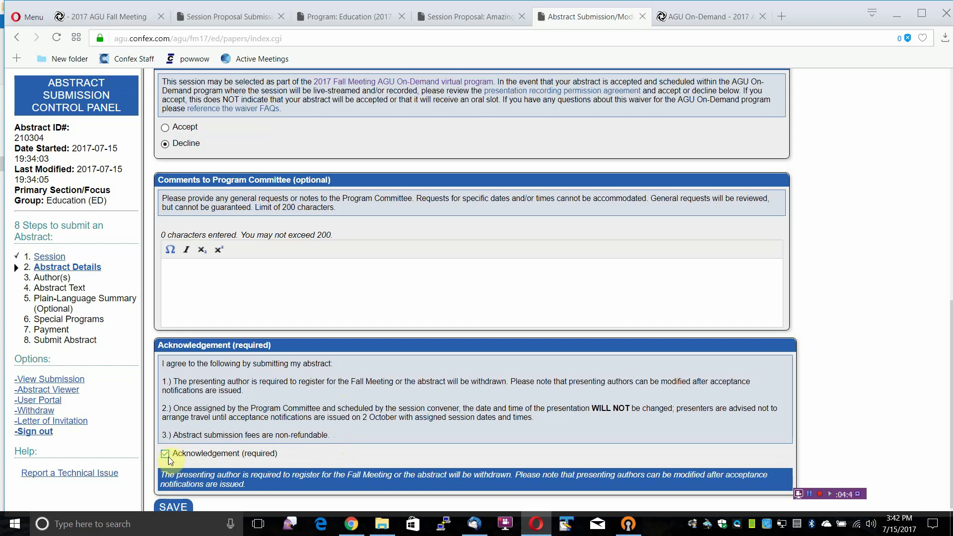
pyautogui.click(180, 508)
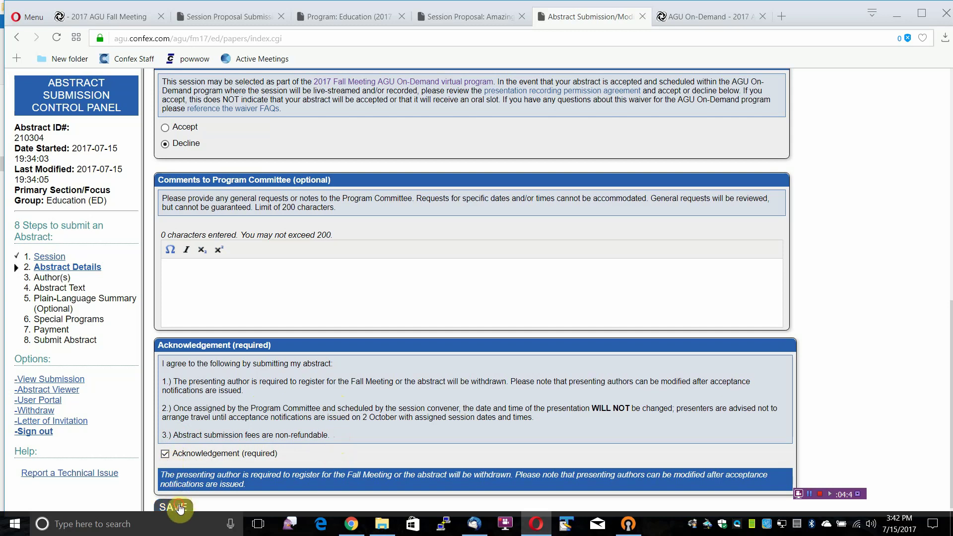